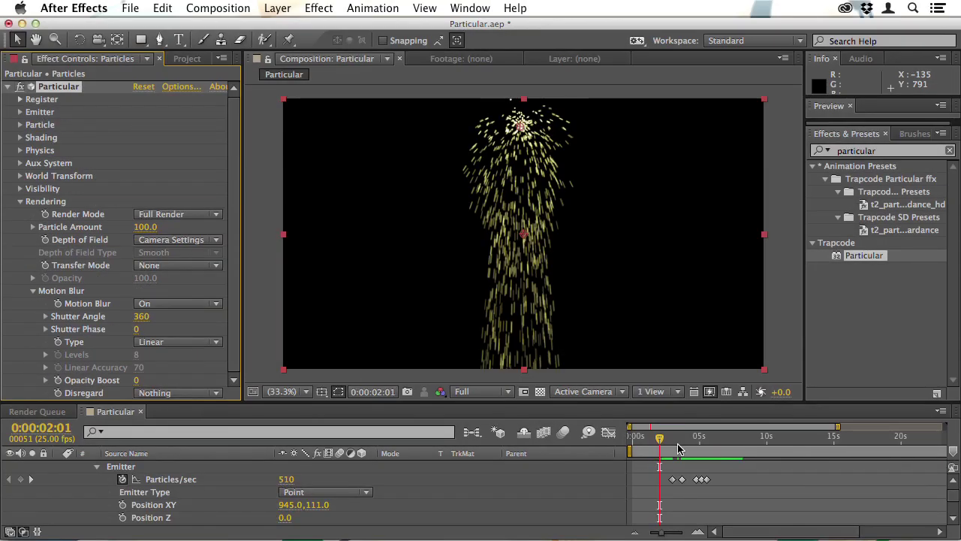
- RAM-preview the Particular particle fountain, restart playback and scrub through the animation
key("KP_0")
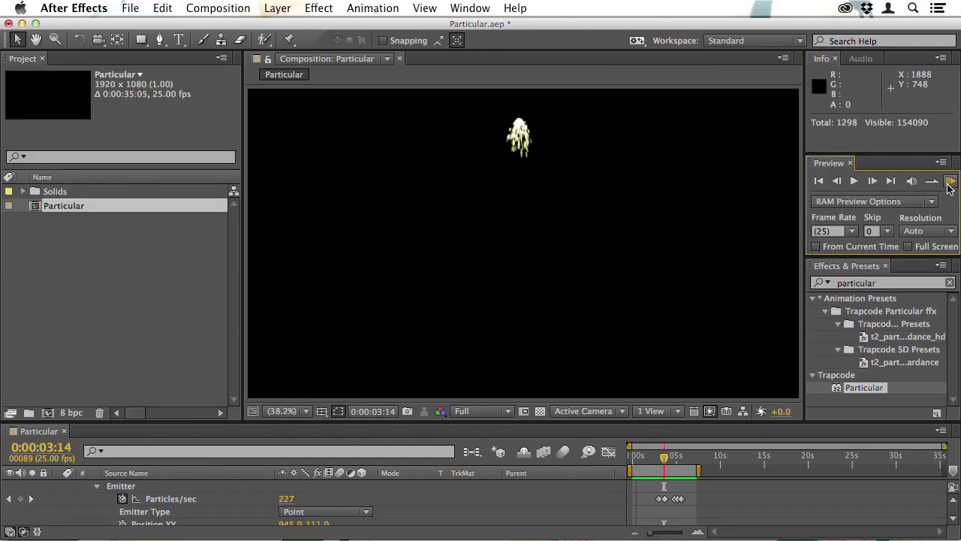
left_click(949, 183)
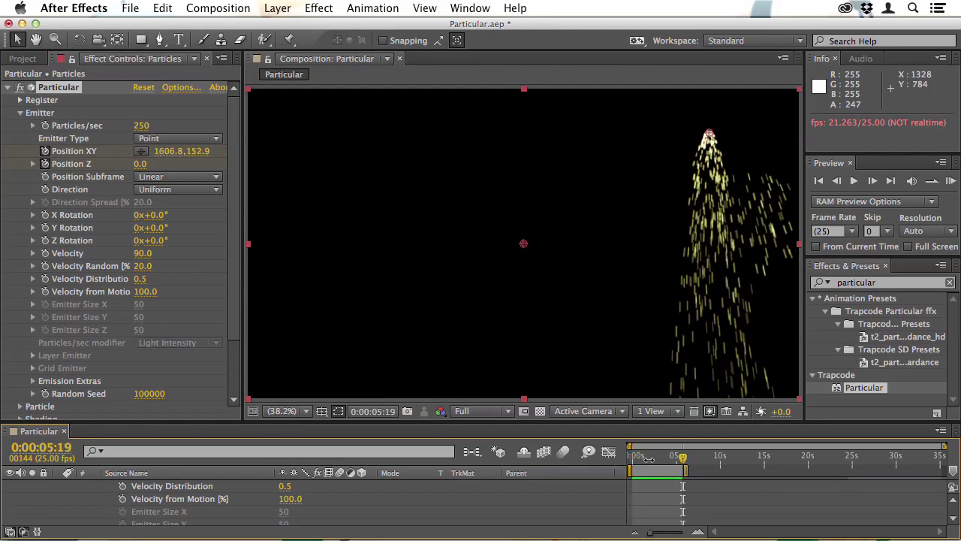
key("space")
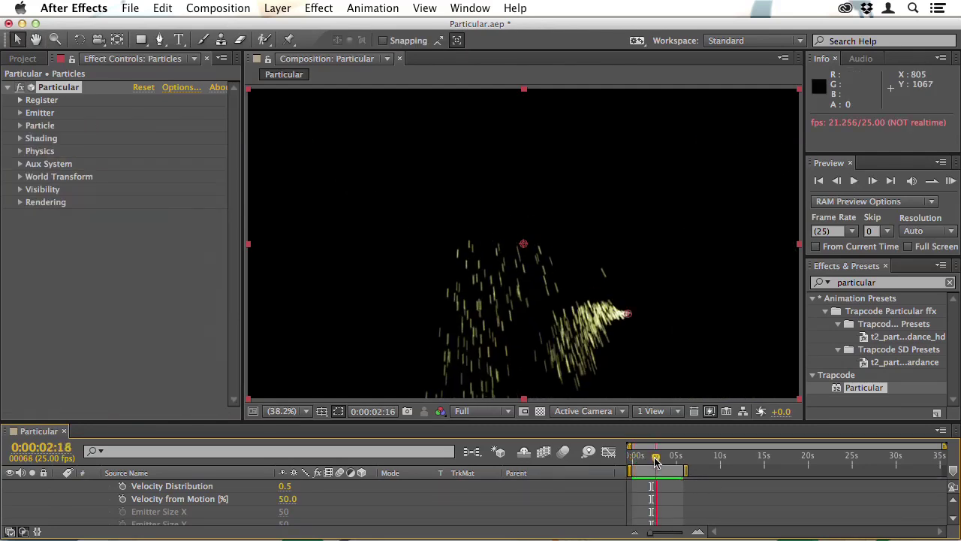
left_click_drag(649, 460, 674, 460)
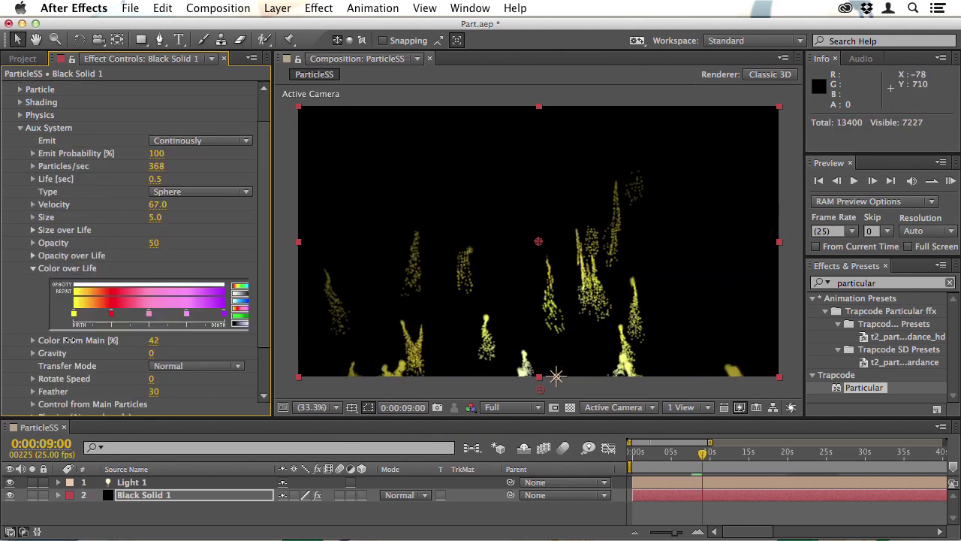
- Set aux Color From Main to 0, tilt the question-mark particles 56° on X, stop preview
left_click_drag(67, 340, 3, 341)
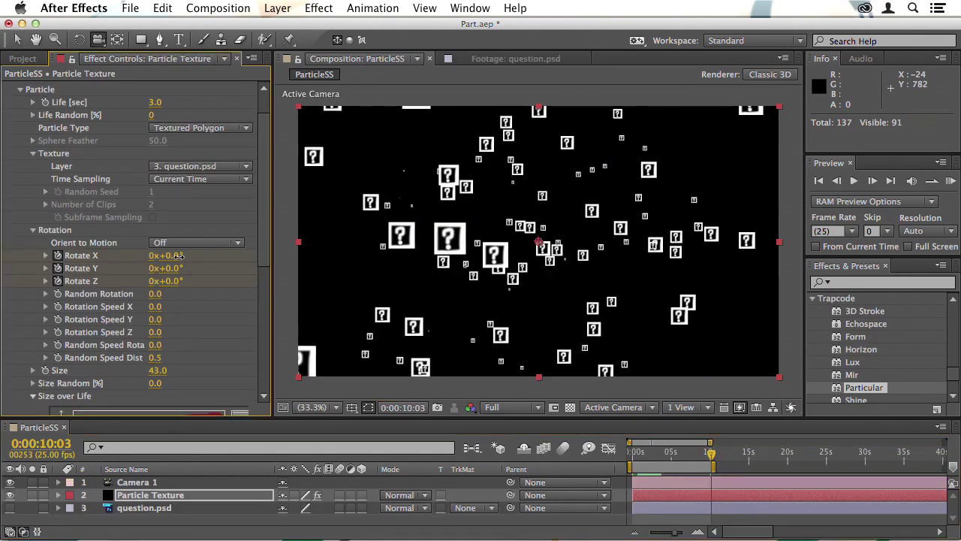
left_click_drag(167, 255, 235, 259)
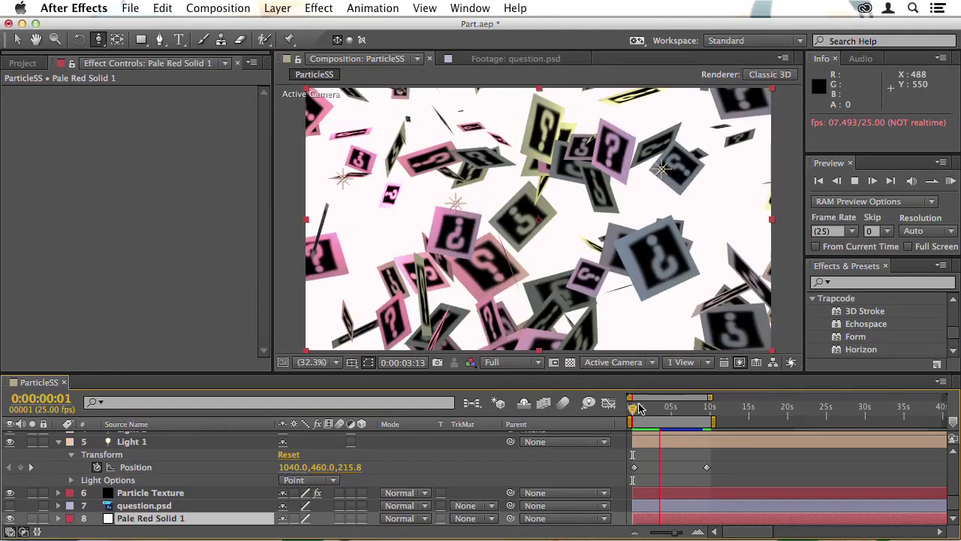
left_click(629, 408)
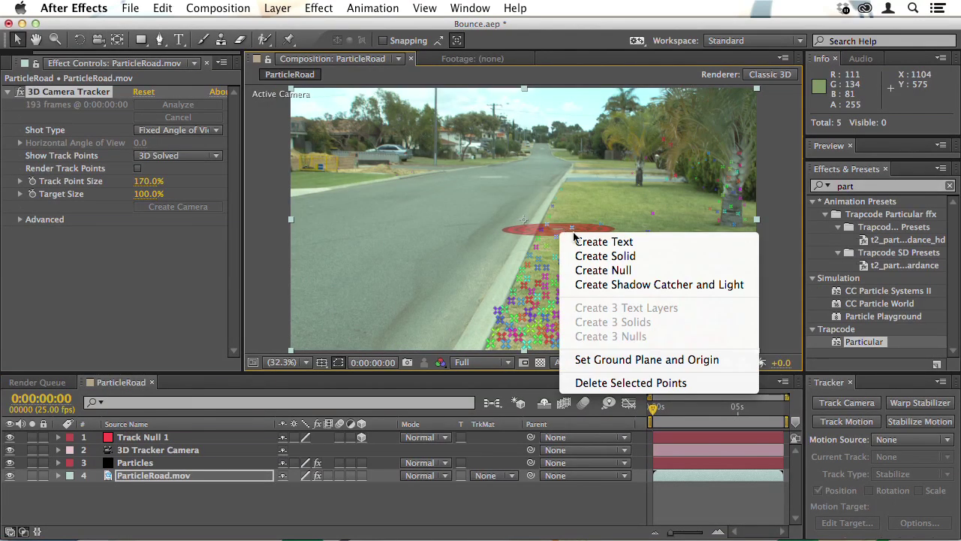
- Create a solid on the tracked road points and preview the falling particles from the start
left_click(605, 255)
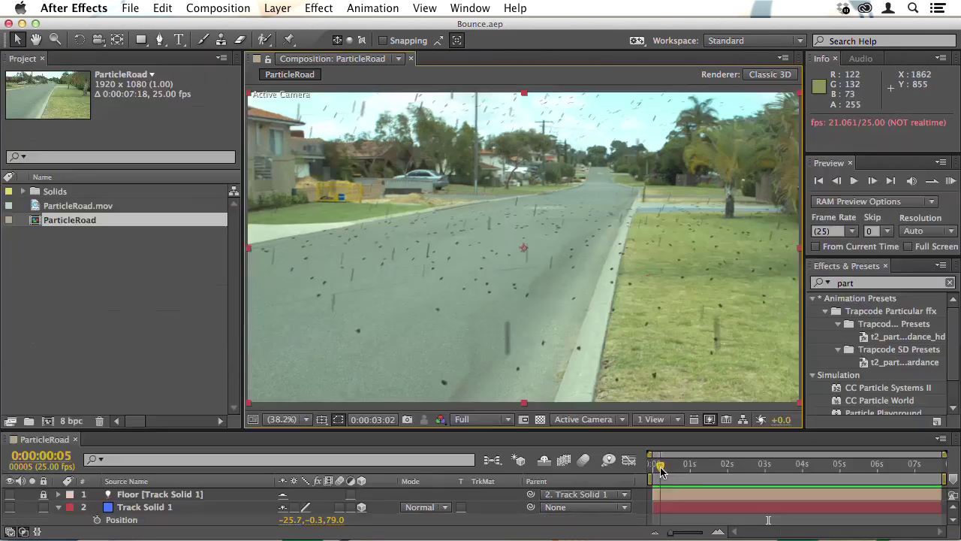
left_click_drag(703, 472, 781, 482)
key("KP_0")
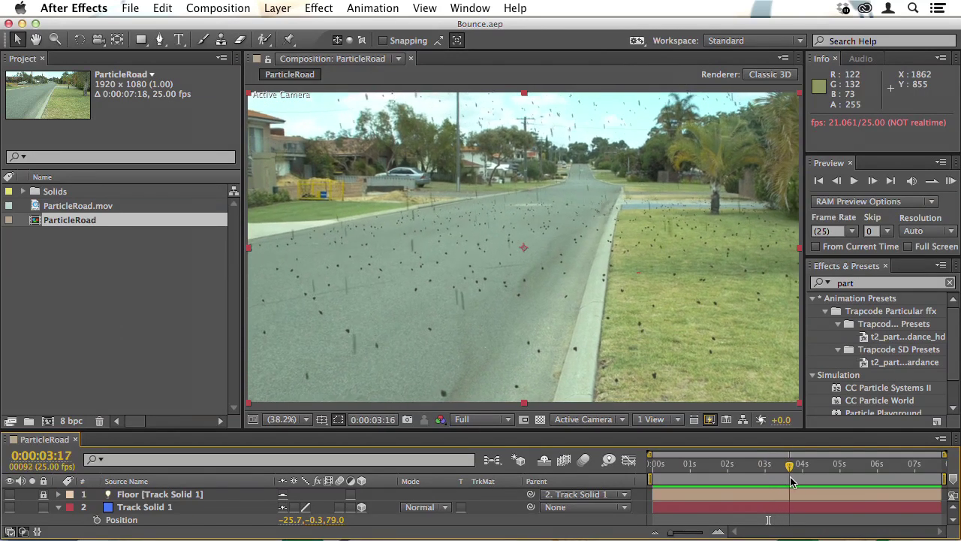
left_click(655, 470)
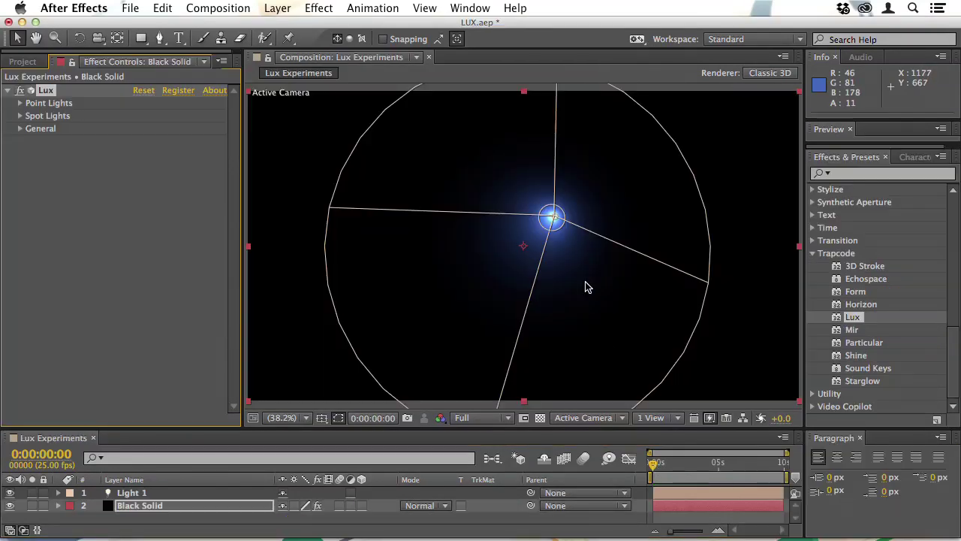
- Select Light 1, check it at full size, and move the Floor layer to the bottom
left_click(558, 219)
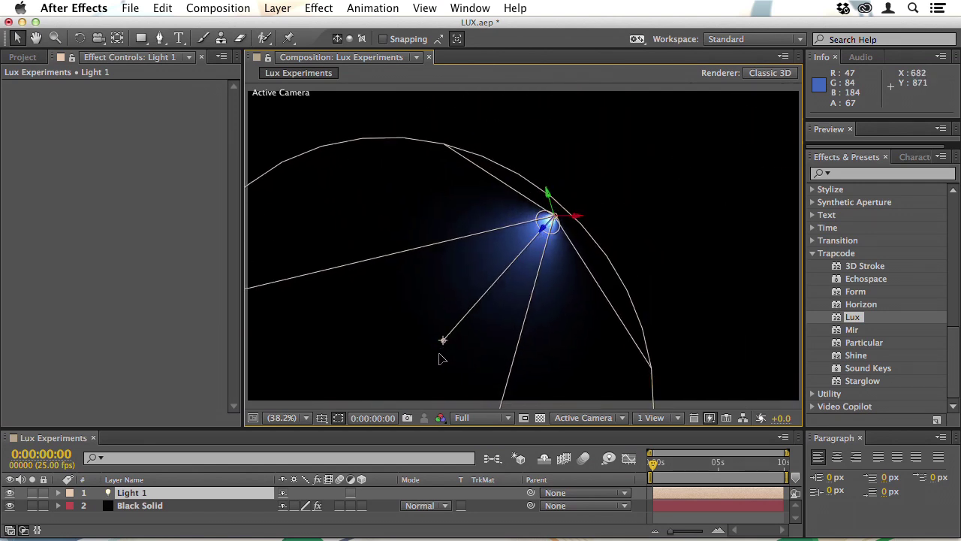
key("slash")
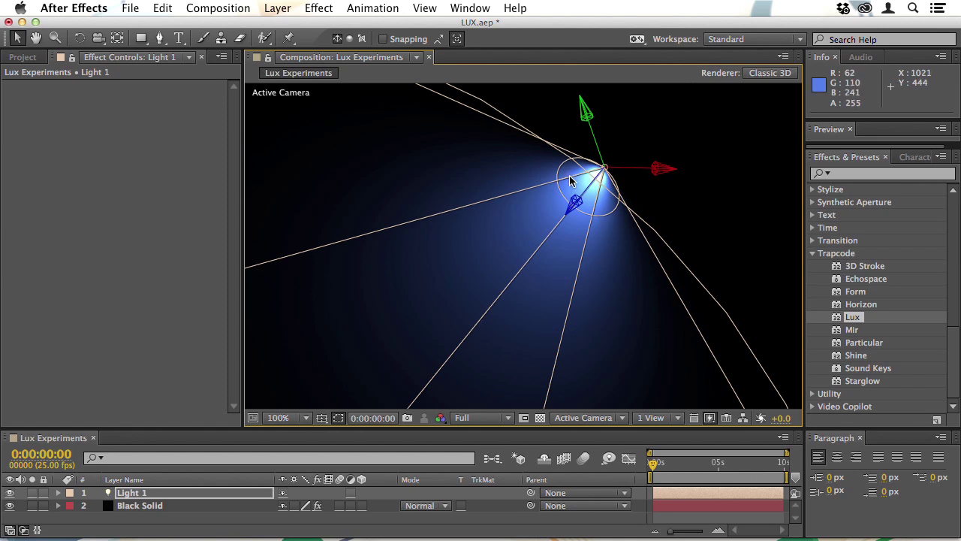
key("shift+slash")
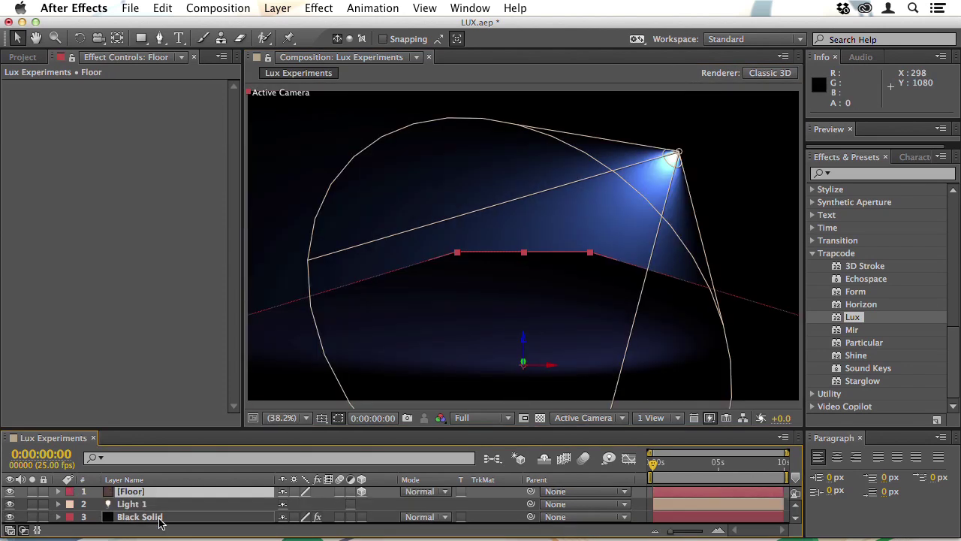
key("super+shift+bracketleft")
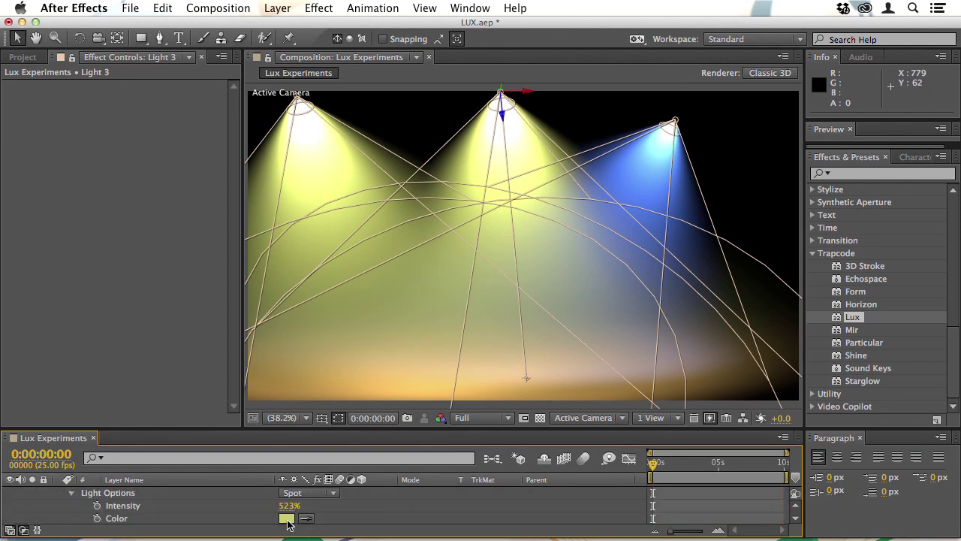
- Turn the middle spotlight pink, orbit around LIGHTSHOW, and move the Shine source across the logo
left_click(286, 518)
left_click(408, 120)
left_click(524, 107)
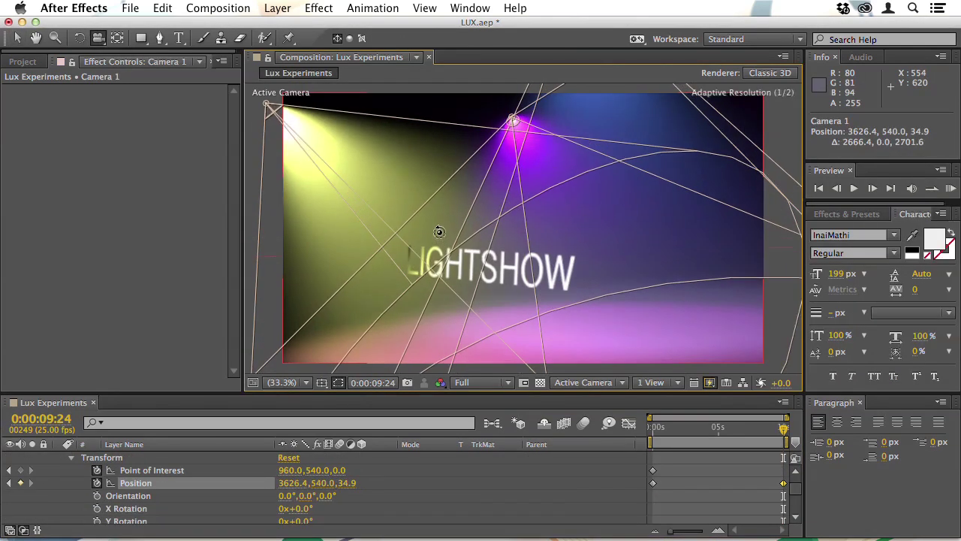
mouse_move(440, 232)
left_mouse_down()
mouse_move(423, 227)
mouse_move(423, 240)
left_mouse_up()
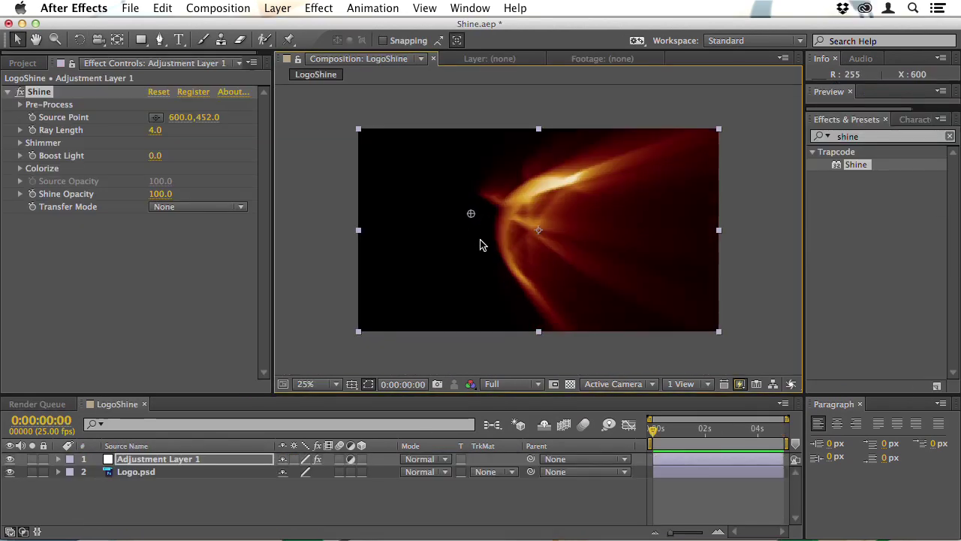
left_click_drag(483, 245, 541, 207)
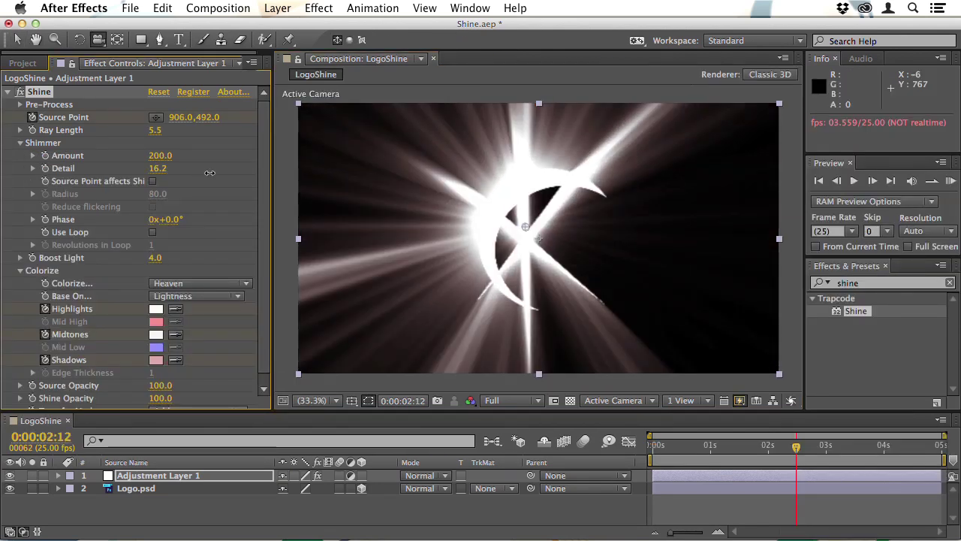
- Check the animated shine rays at several times, including 3 seconds
left_click(847, 446)
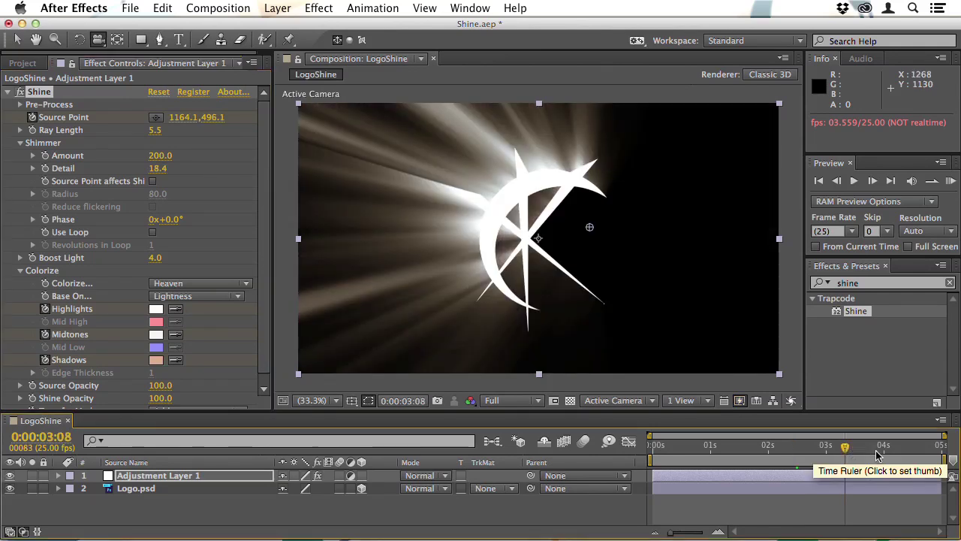
left_click(895, 446)
left_click(835, 446)
left_click_drag(792, 451, 740, 448)
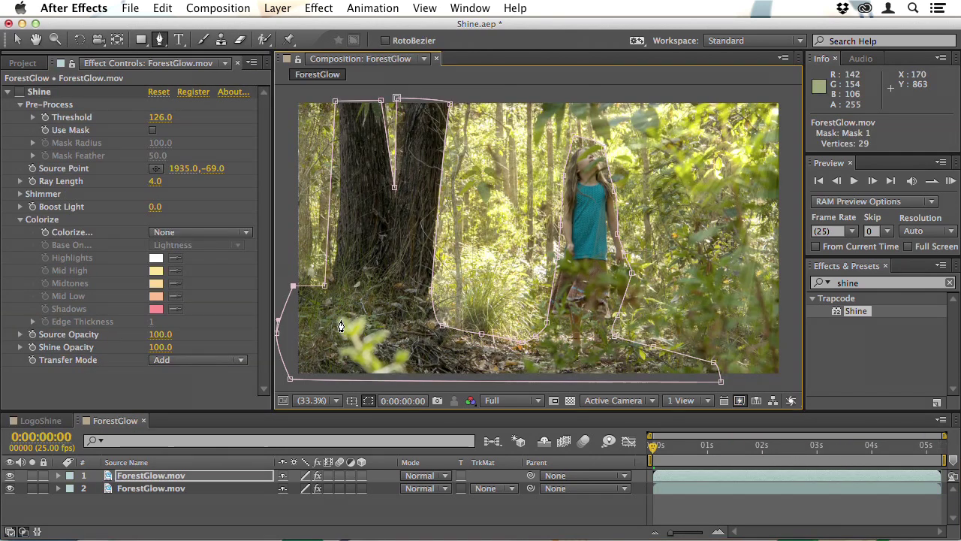
- Feather the forest clip's mask to 142 px, preview it, and move the Shine source point
key("f")
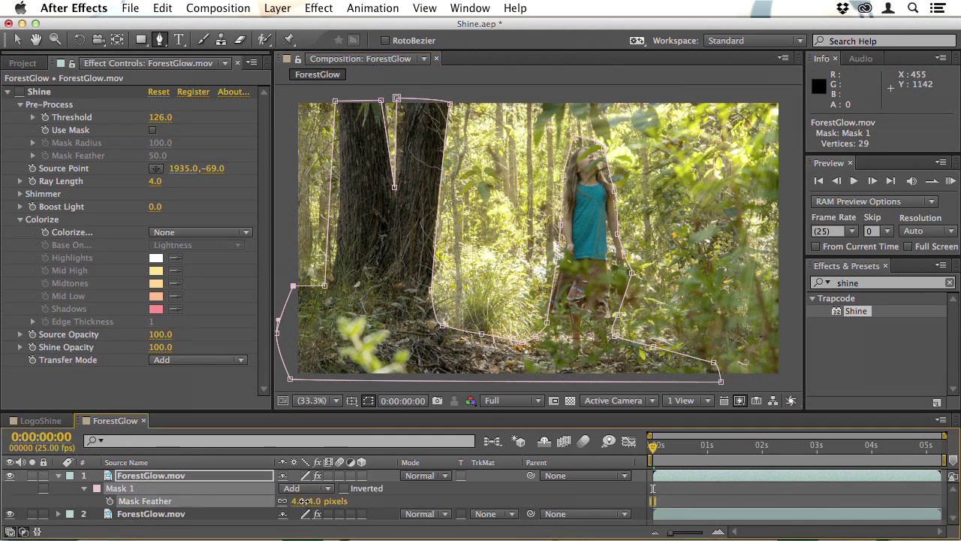
left_click_drag(316, 501, 410, 502)
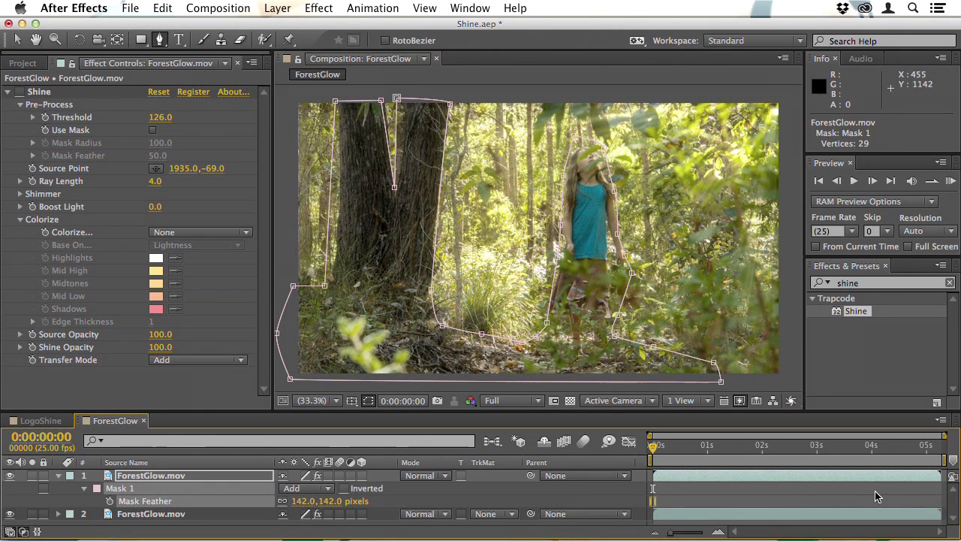
left_click(774, 498)
key("g")
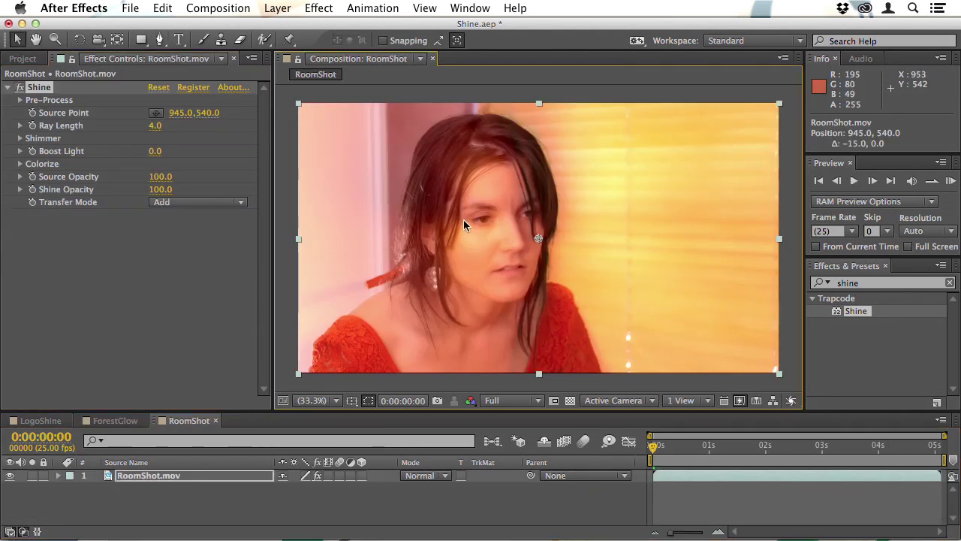
left_click_drag(464, 219, 306, 134)
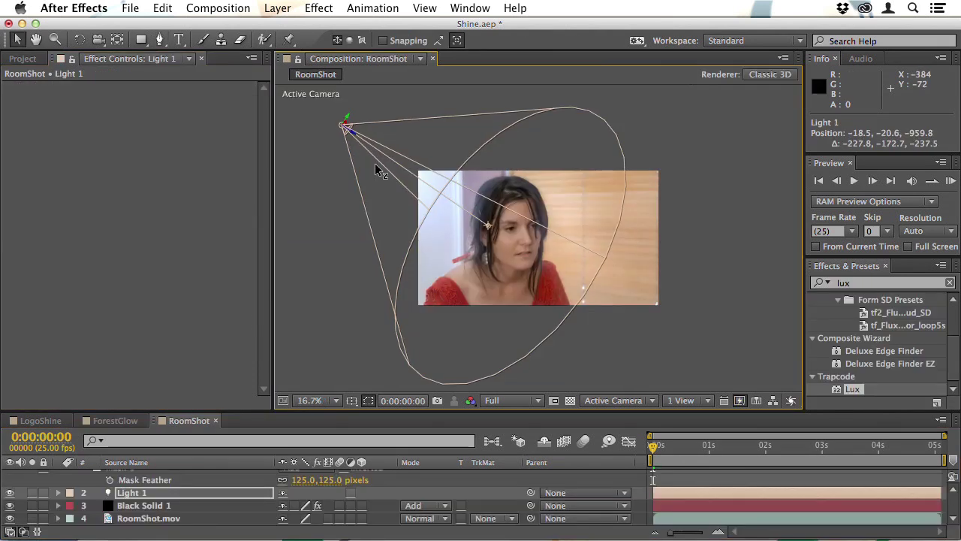
- Reposition the light, fit the view up to 100%, and adjust Starglow's Pre-Process Threshold
left_click_drag(375, 162, 402, 169)
left_click(301, 400)
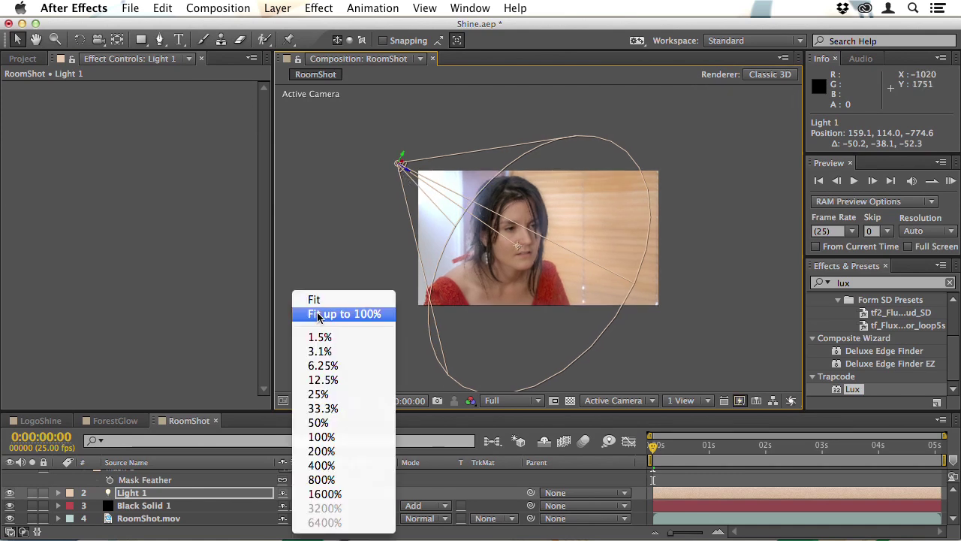
left_click(319, 316)
left_click(699, 482)
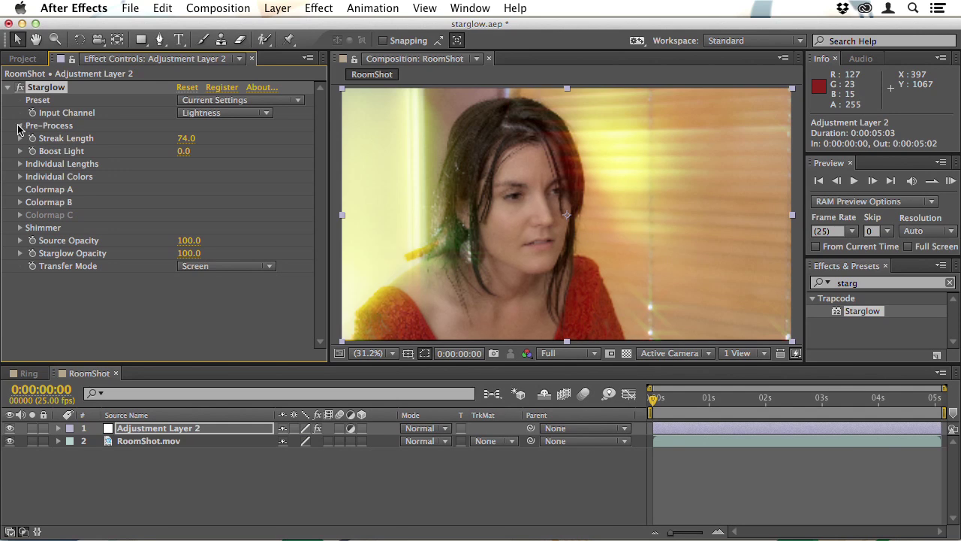
left_click(20, 126)
left_click_drag(182, 138, 171, 138)
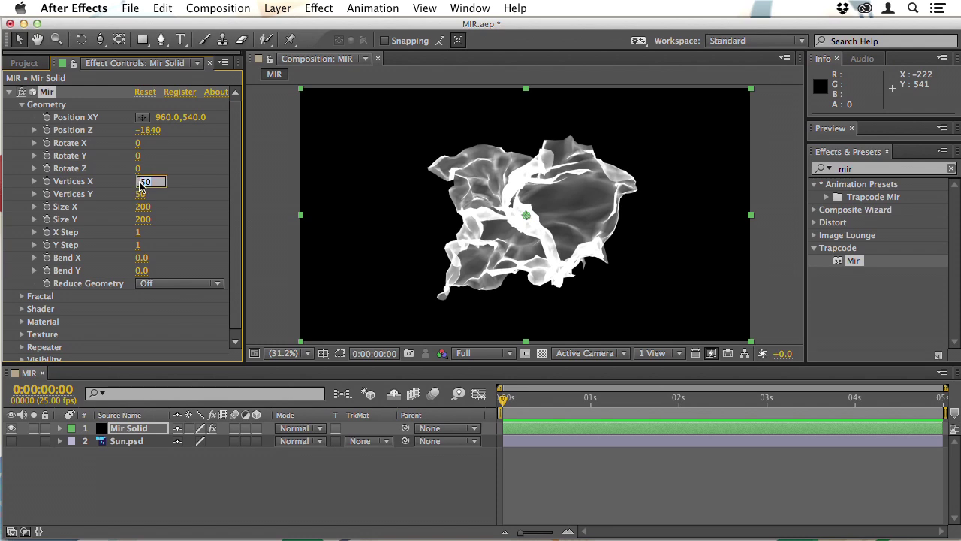
- Give the Mir mesh 200 X vertices and increase its fractal Amplitude
type("200")
key("Return")
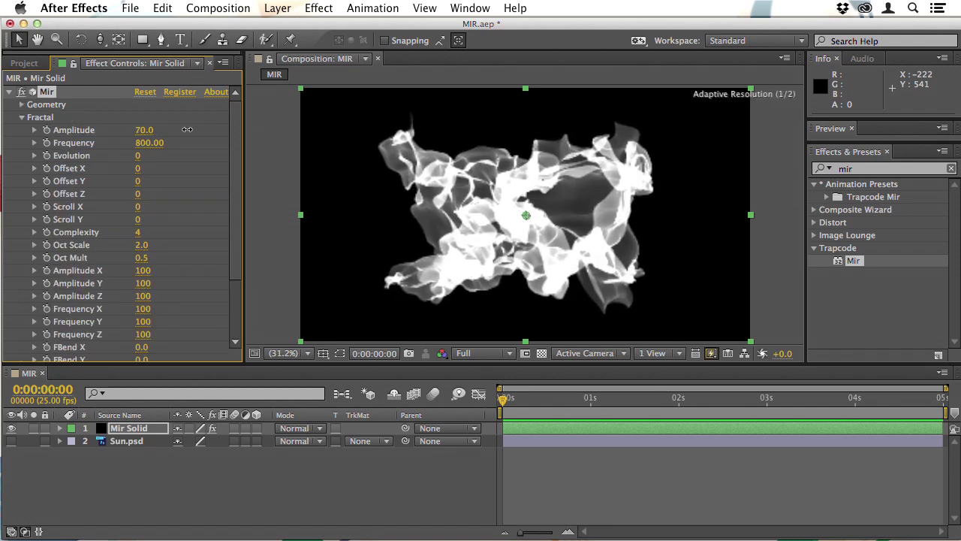
left_click_drag(150, 132, 164, 143)
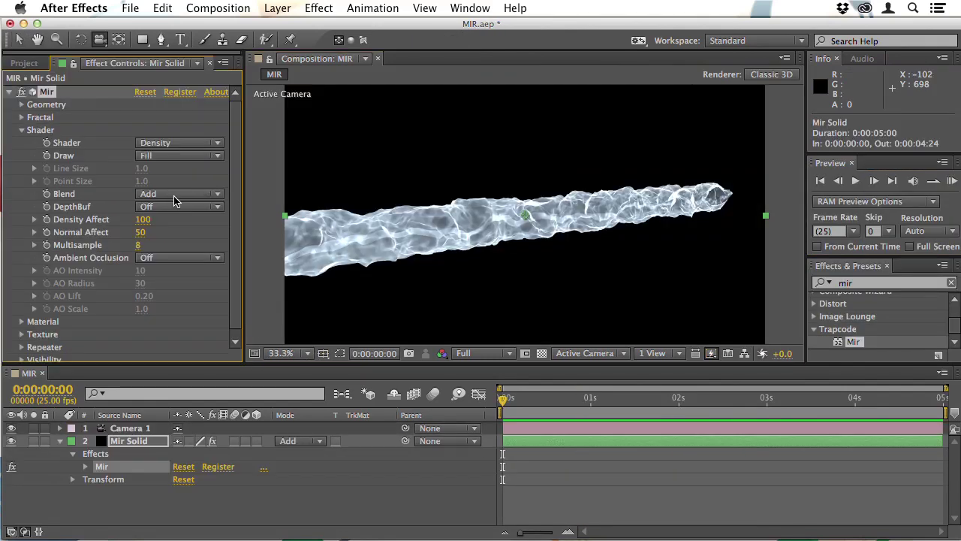
- Set Mir's blend mode to Normal, scrub through time, and raise Amplitude to 38
left_click(164, 195)
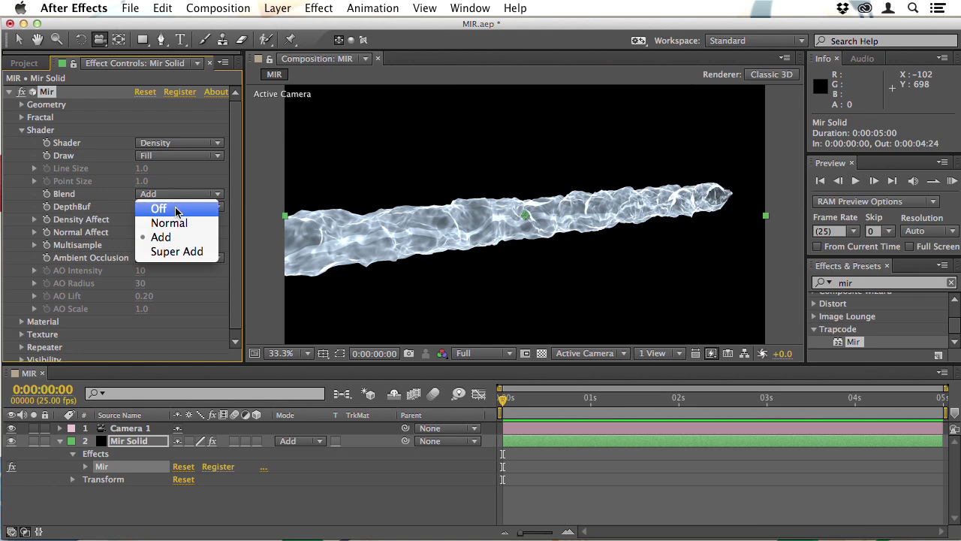
left_click(186, 222)
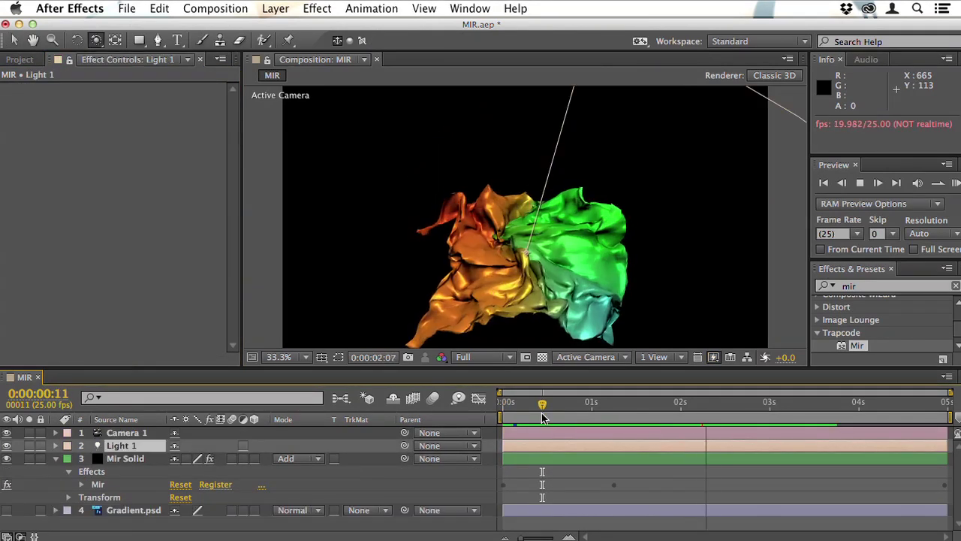
left_click_drag(544, 418, 714, 412)
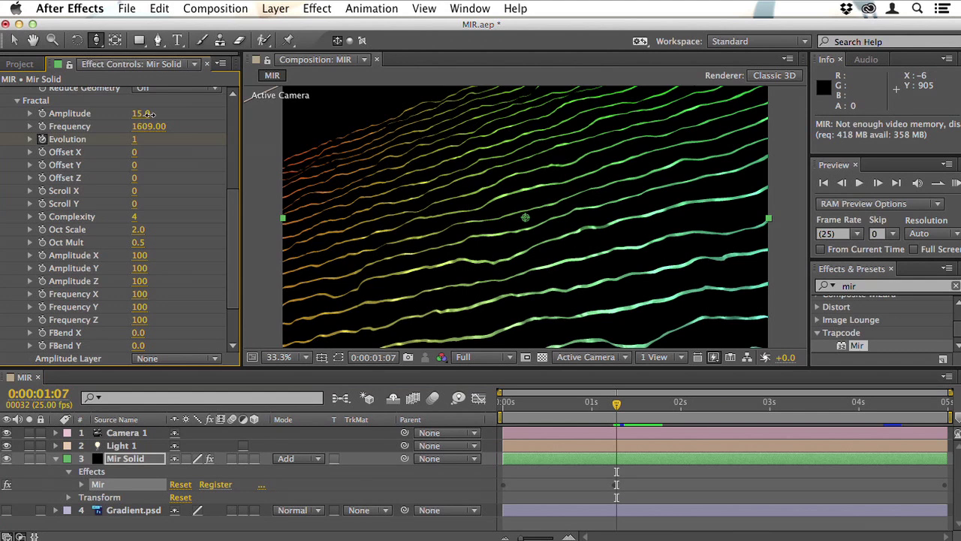
left_click_drag(150, 113, 163, 115)
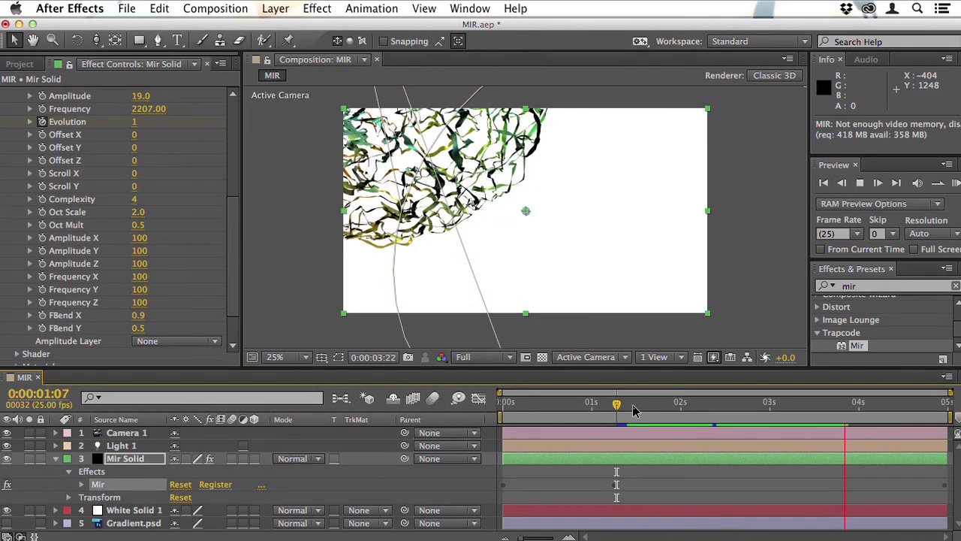
scroll(81, 244, "up", 5)
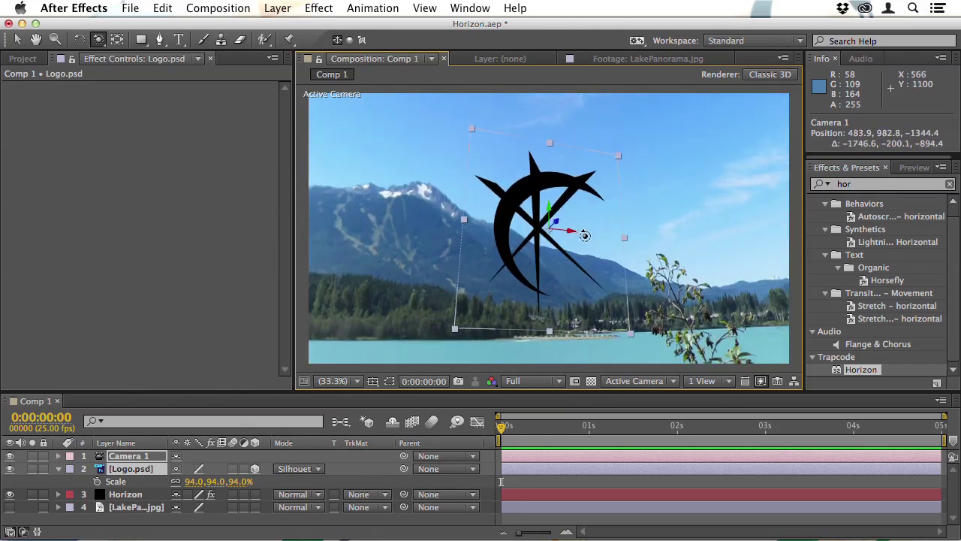
- Orbit Camera 1 over the Horizon mountain scene with the logo
left_click_drag(584, 235, 516, 241)
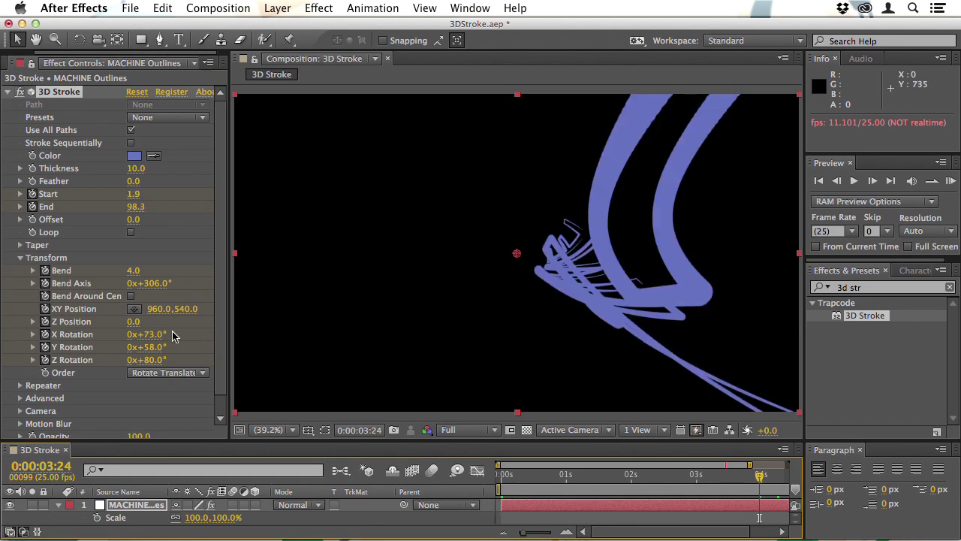
- Set the stroke's X Rotation to 0, adjust Y Rotation, then preview and check the last frame
left_click(148, 335)
type("0")
key("Return")
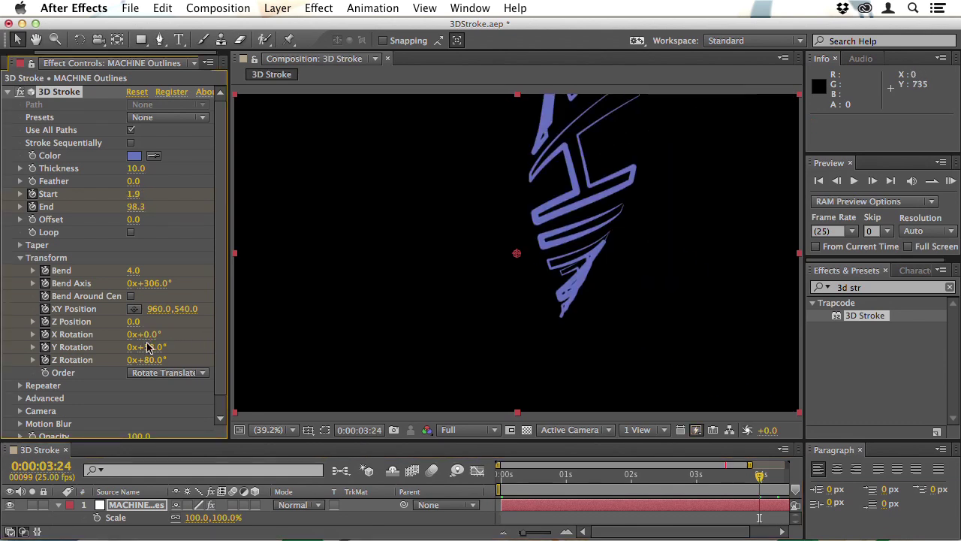
left_click_drag(150, 351, 142, 350)
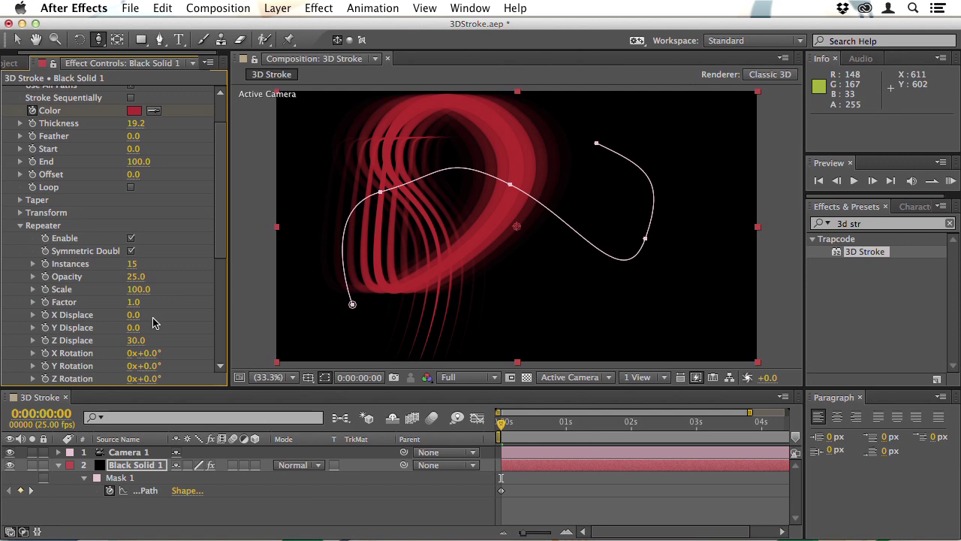
left_click(950, 181)
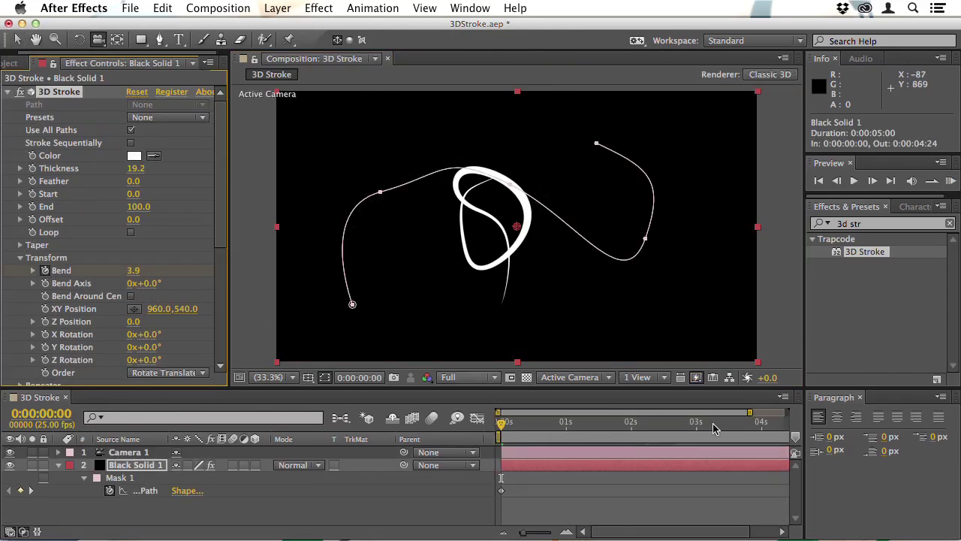
key("End")
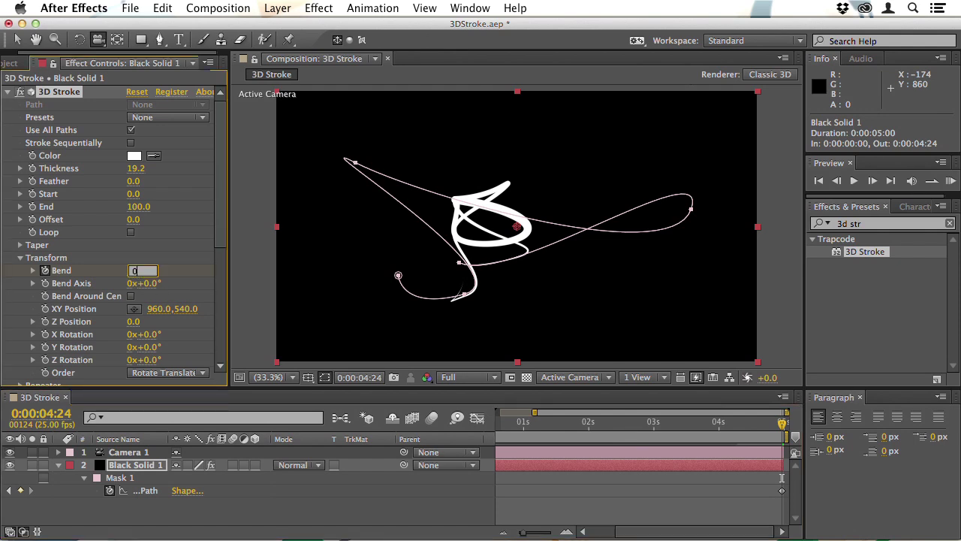